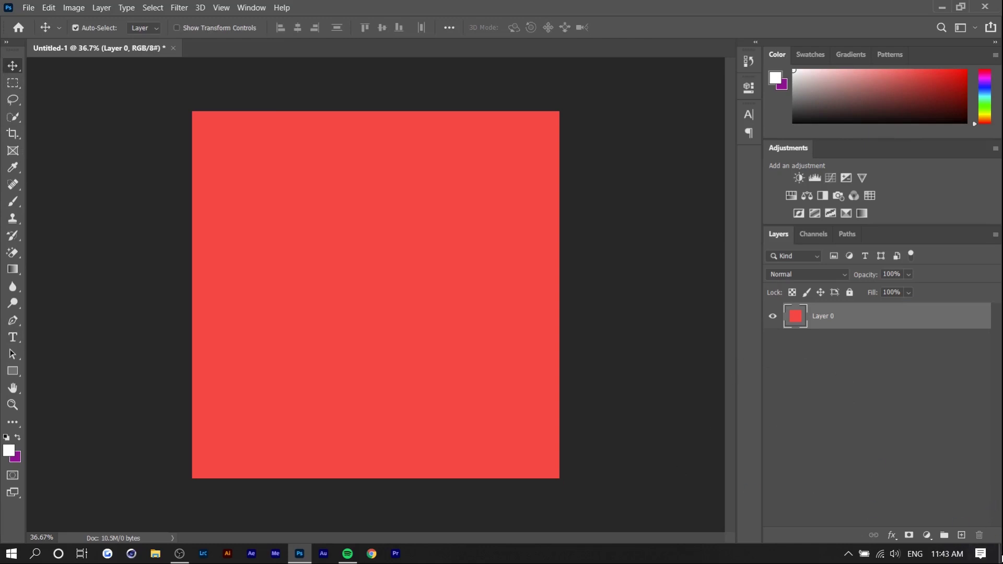
Add a new layer above the red square and test white and purple fills on it
click(962, 535)
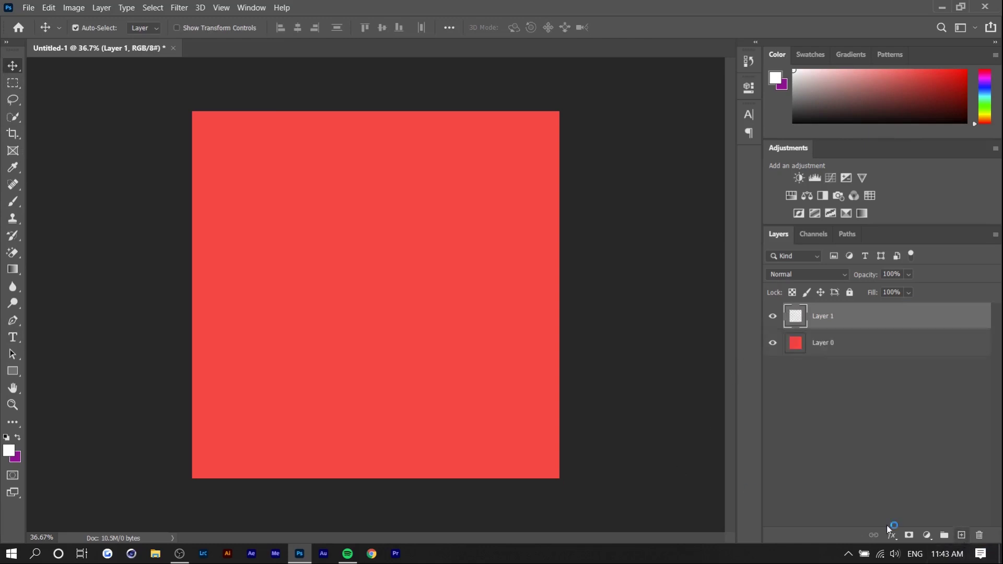
key(alt+BackSpace)
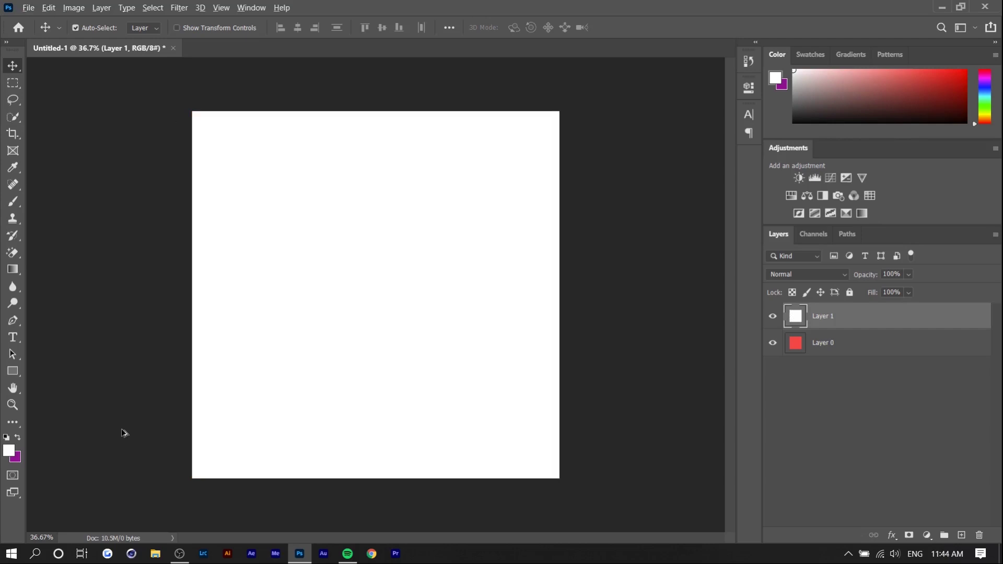
key(ctrl+BackSpace)
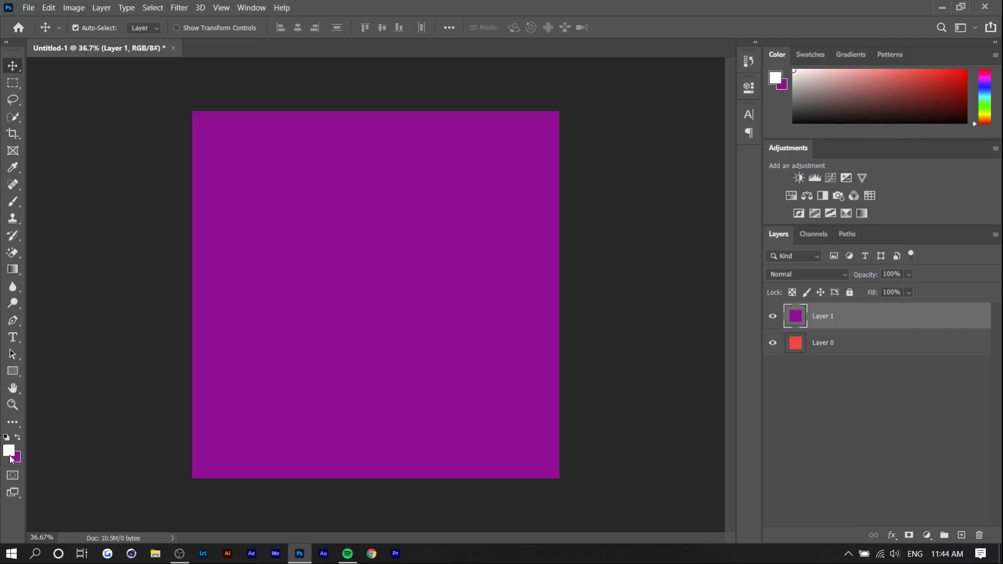
key(alt+BackSpace)
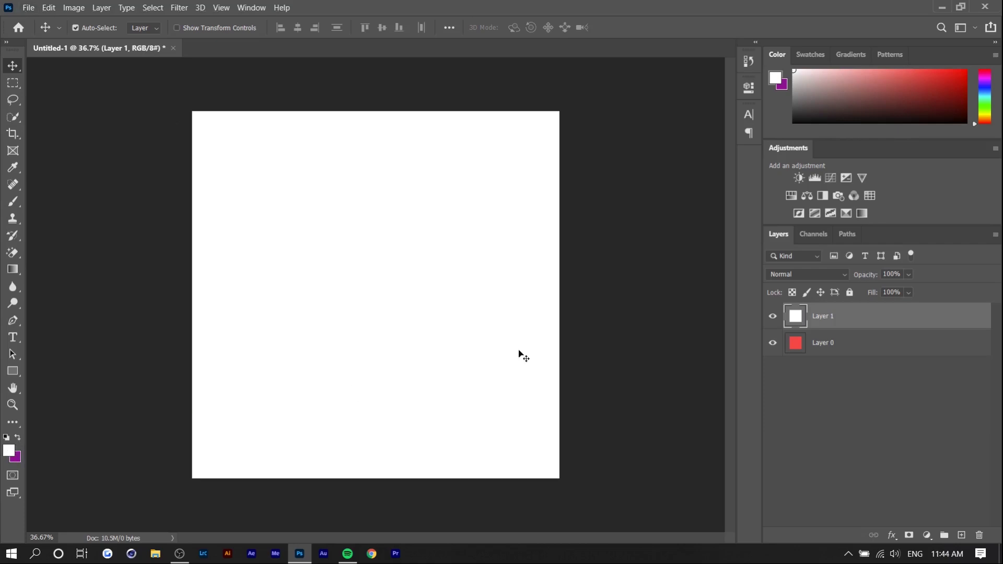
Pick a red foreground colour and fill the test layer, then delete it and switch to the Type tool
click(5, 451)
key(ctrl+BackSpace)
drag(832, 207, 834, 198)
click(963, 195)
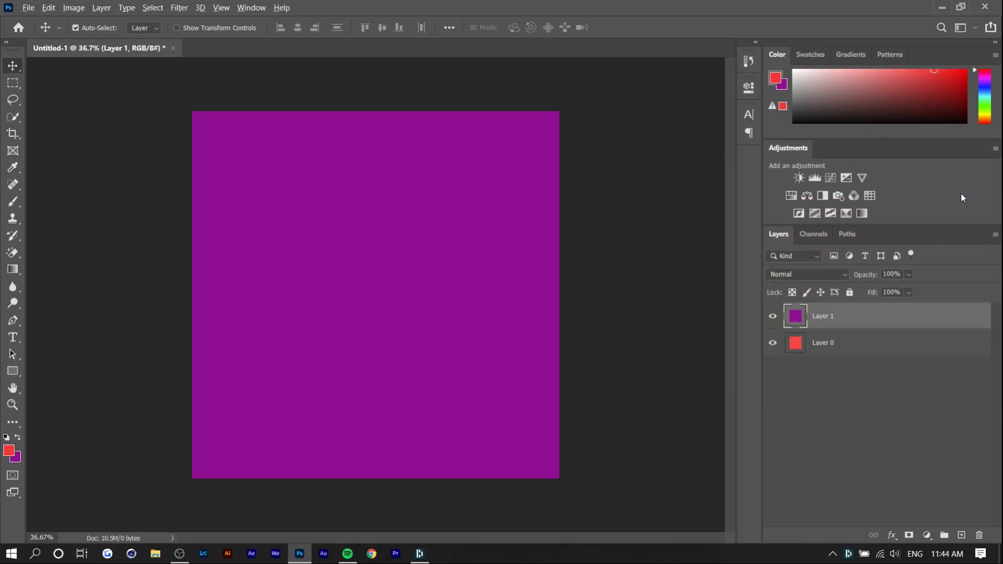
key(alt+BackSpace)
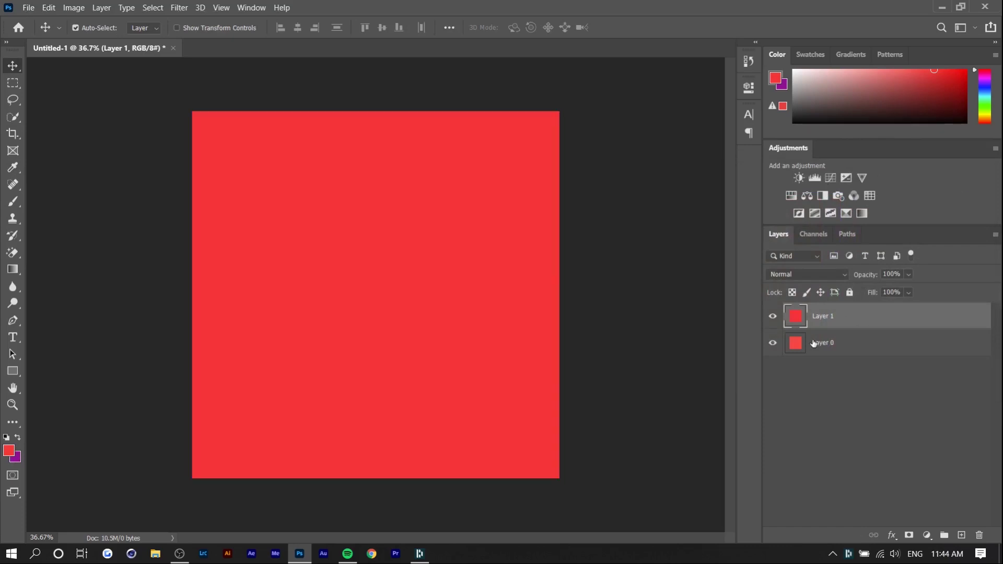
key(Delete)
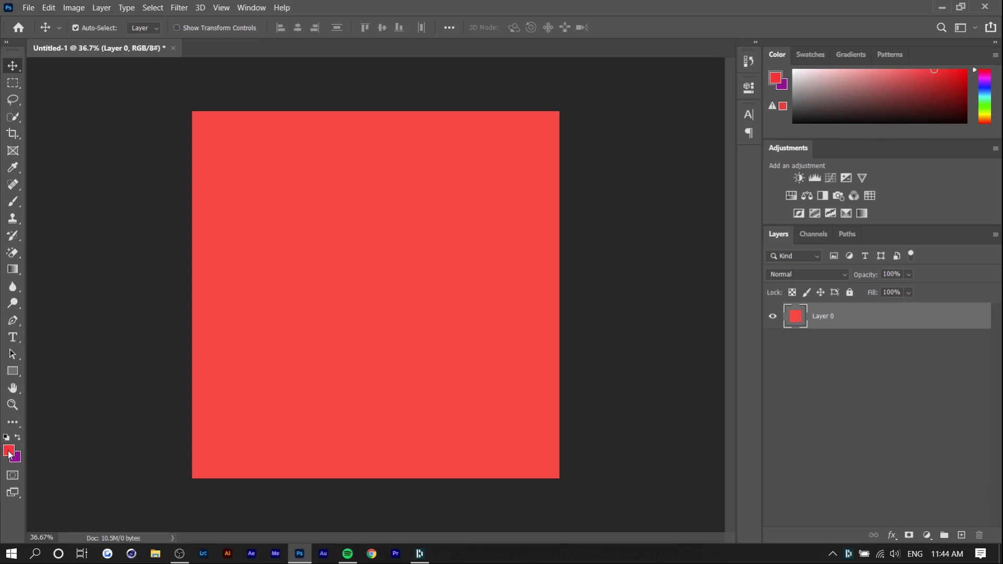
key(t)
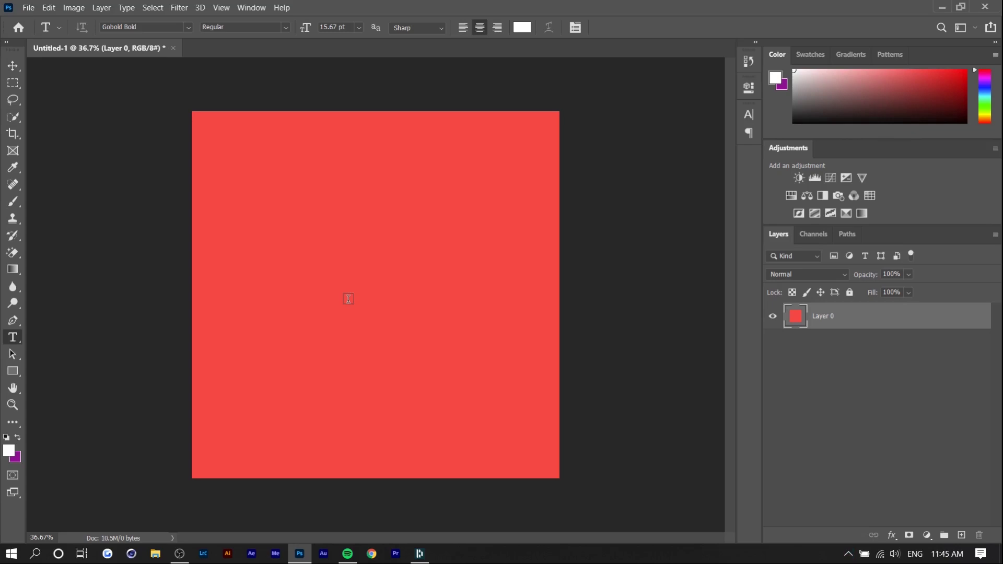
Type 'create' and enlarge it to fill most of the square's width, centred
click(349, 299)
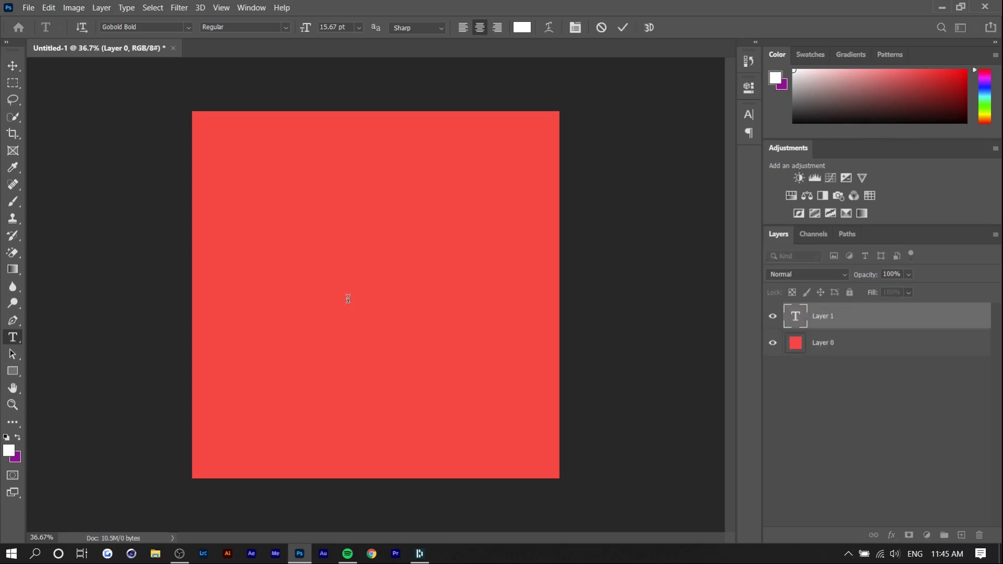
text(create)
click(13, 65)
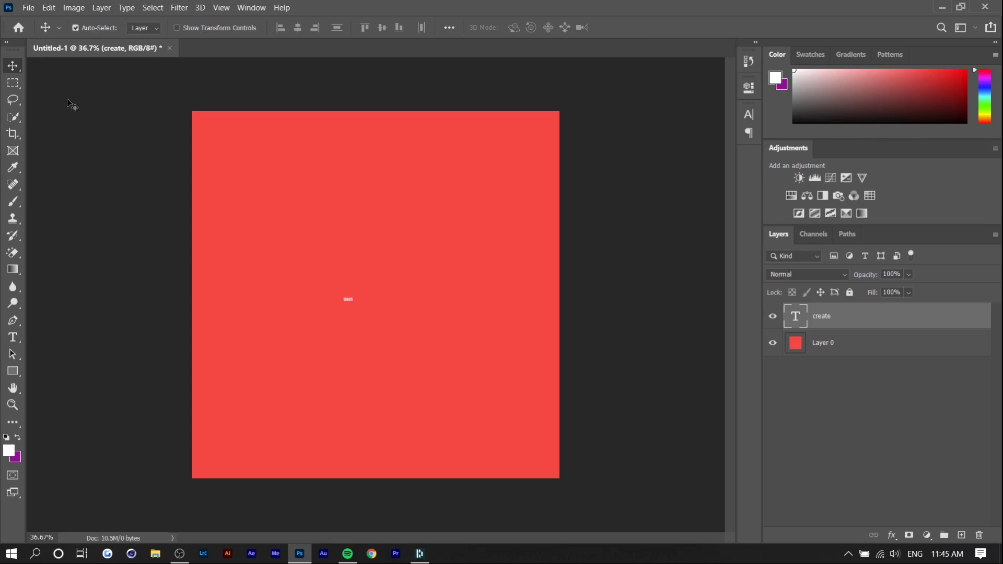
key(ctrl+t)
drag(352, 301, 573, 417)
drag(522, 352, 437, 303)
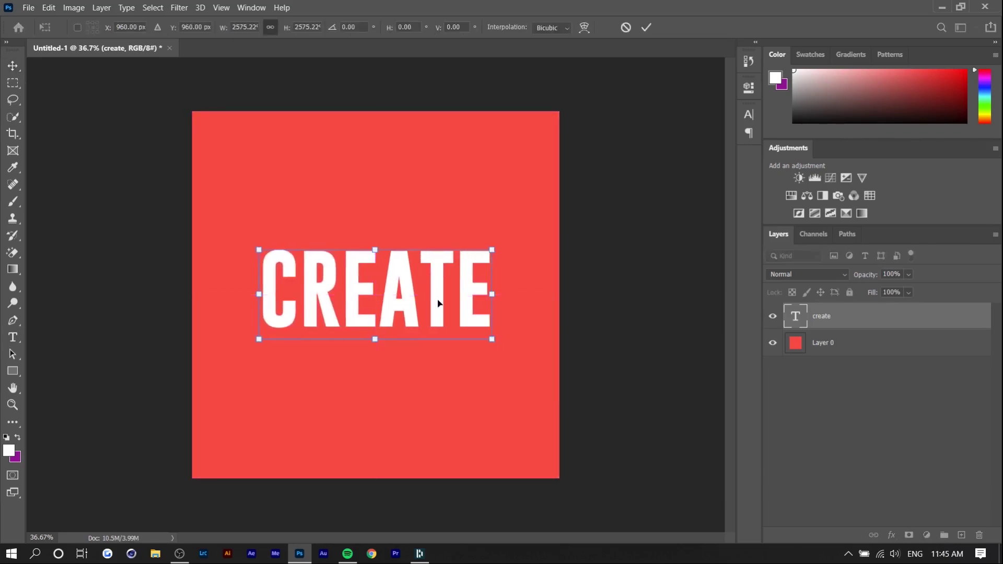
click(22, 62)
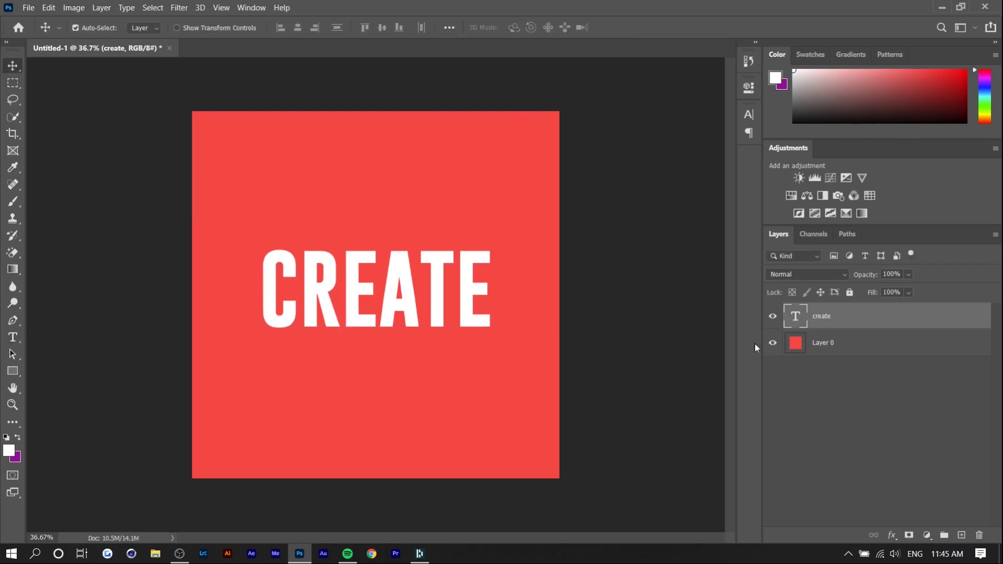
Duplicate the CREATE layer, move the copy lower and make its text black (000000)
key(ctrl+j)
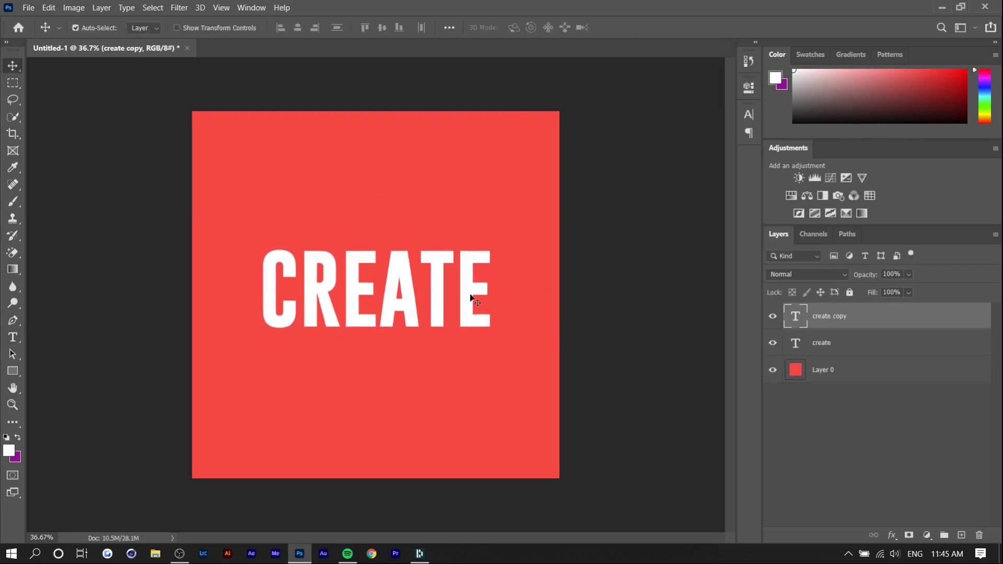
drag(438, 301, 437, 399)
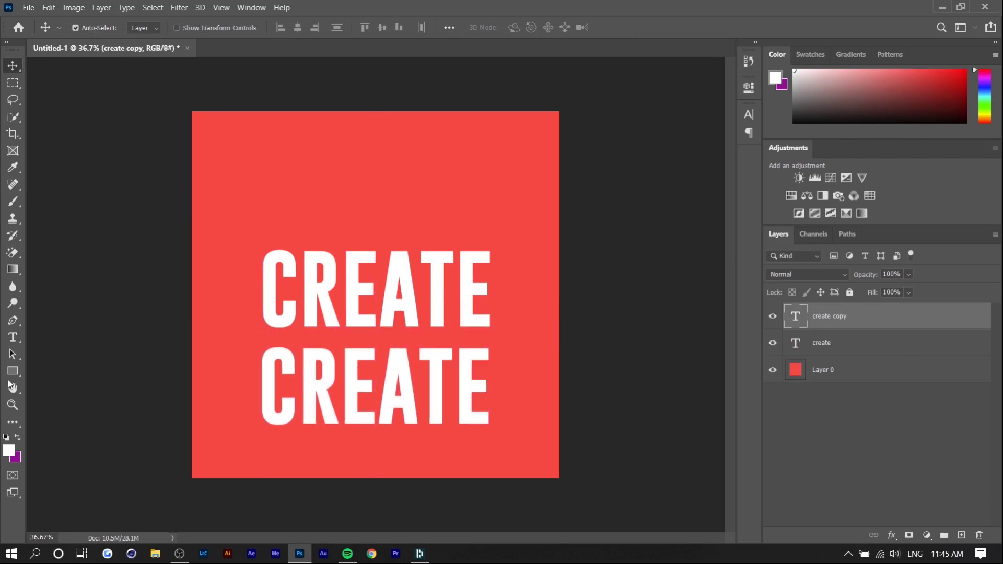
click(13, 337)
double_click(366, 386)
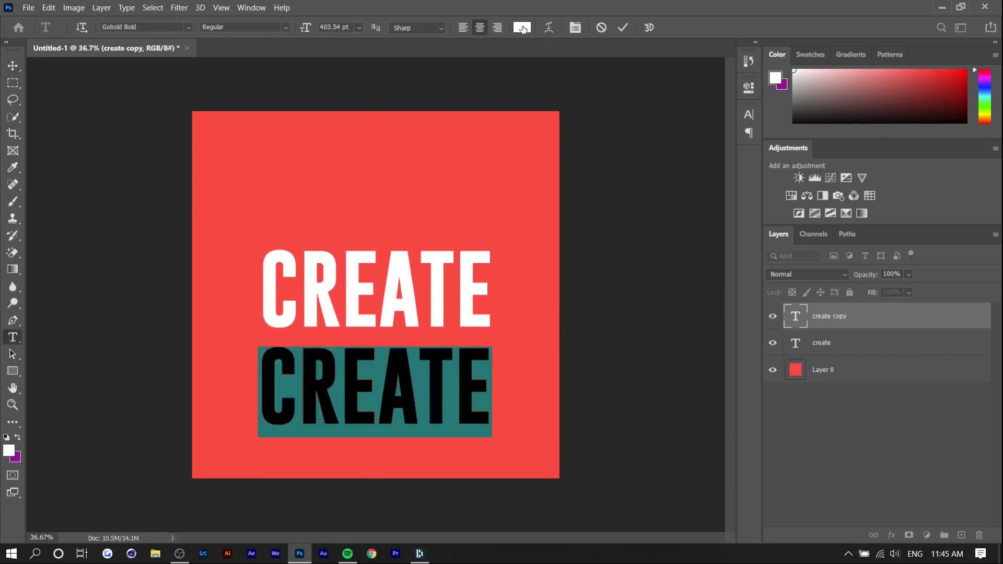
click(522, 27)
text(000000)
click(891, 188)
key(v)
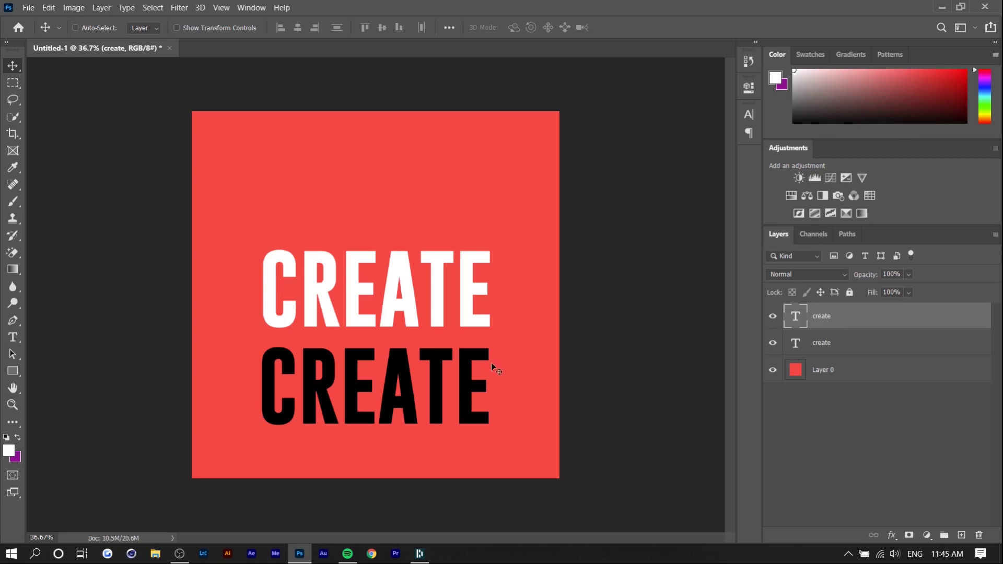
Rotate the black CREATE copy 45°, move it over the white text and hide the white layer
key(ctrl+t)
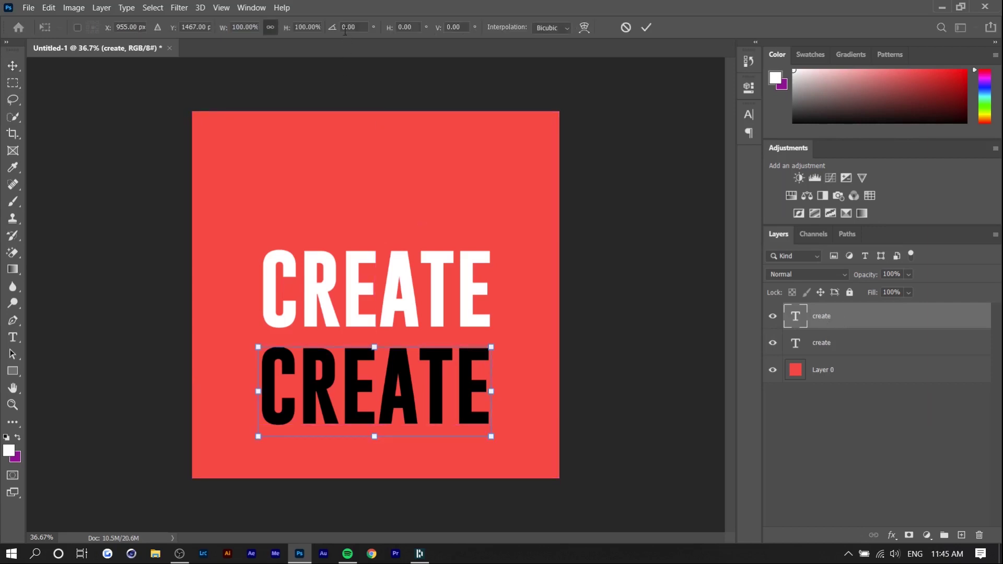
click(346, 26)
text(45)
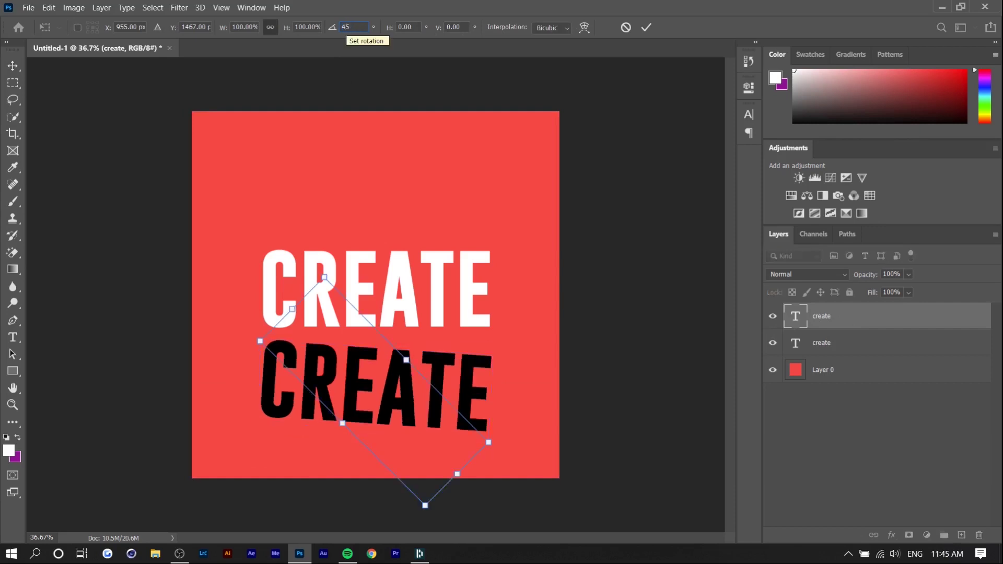
click(647, 27)
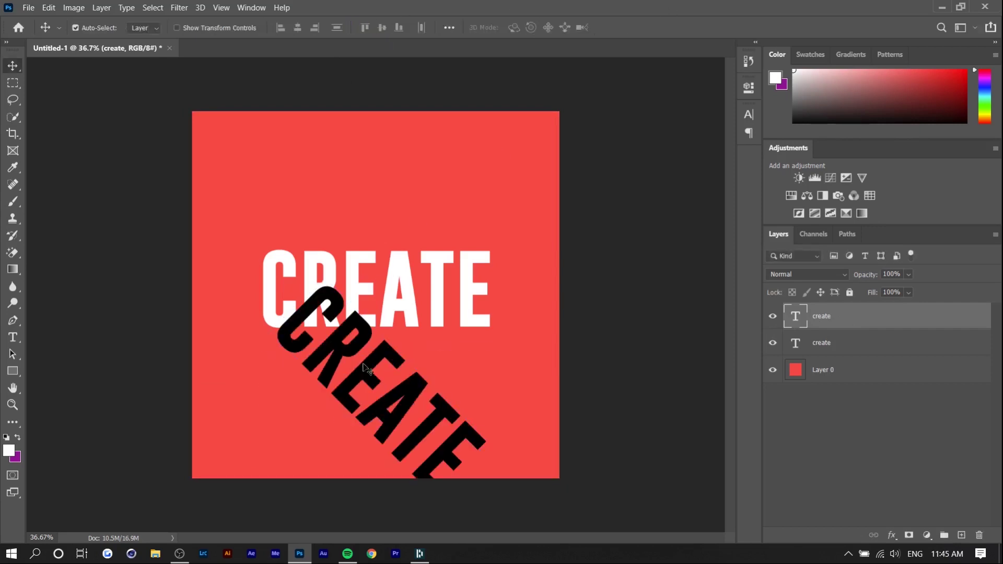
drag(345, 367, 339, 302)
click(774, 344)
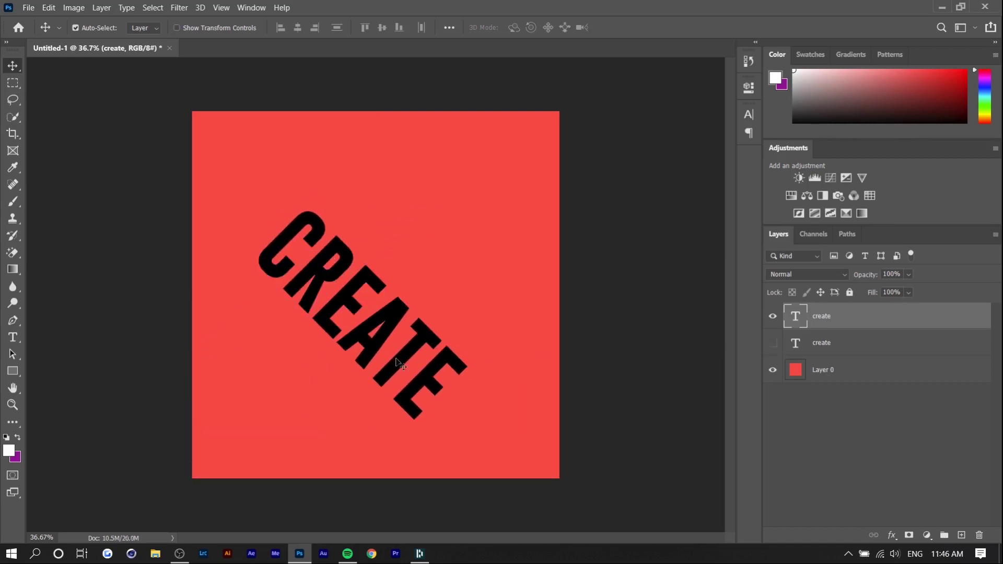
drag(393, 330, 399, 322)
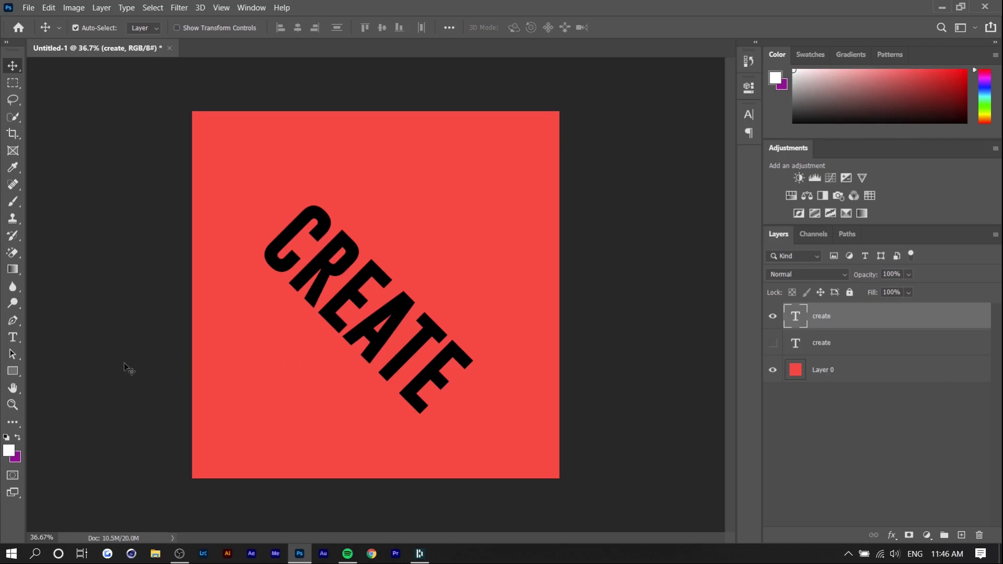
Build 108 stepped copies of the black CREATE with Alt+Left/Alt+Down duplicates
key(alt+Left)
key(alt+Down)
key(alt+Left)
key(alt+Down)
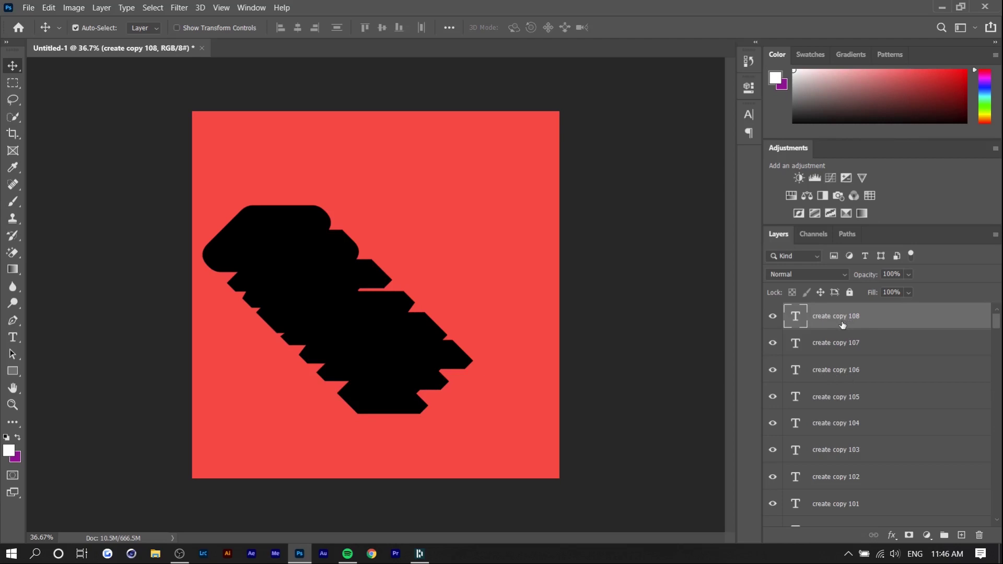
scroll(831, 401, down, 15)
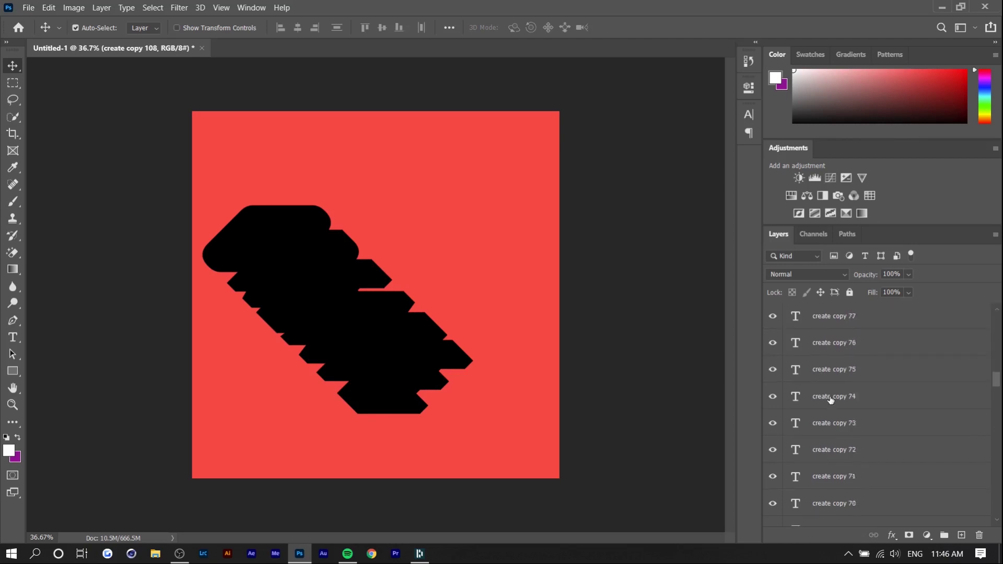
scroll(831, 400, down, 3)
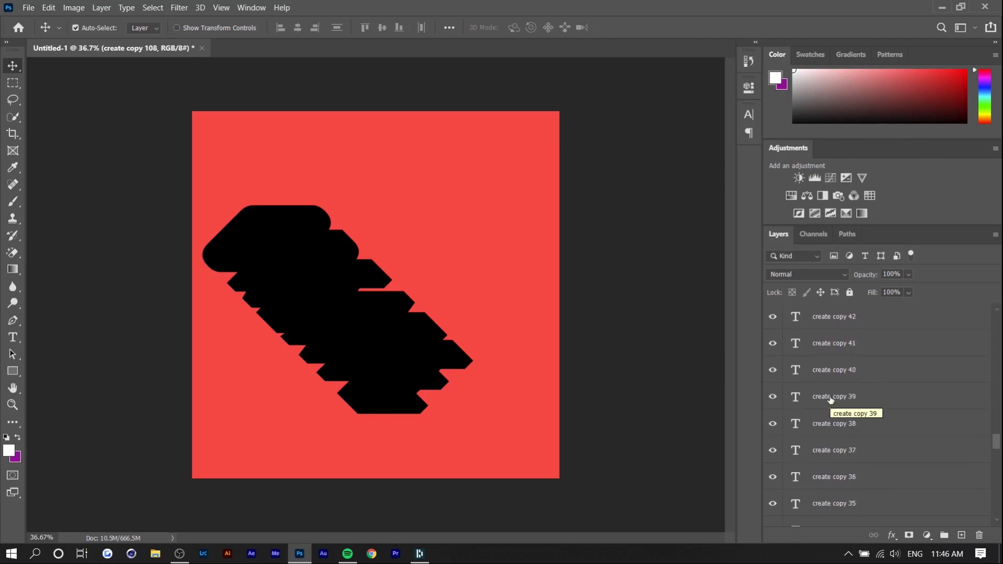
scroll(831, 400, down, 3)
scroll(917, 447, down, 9)
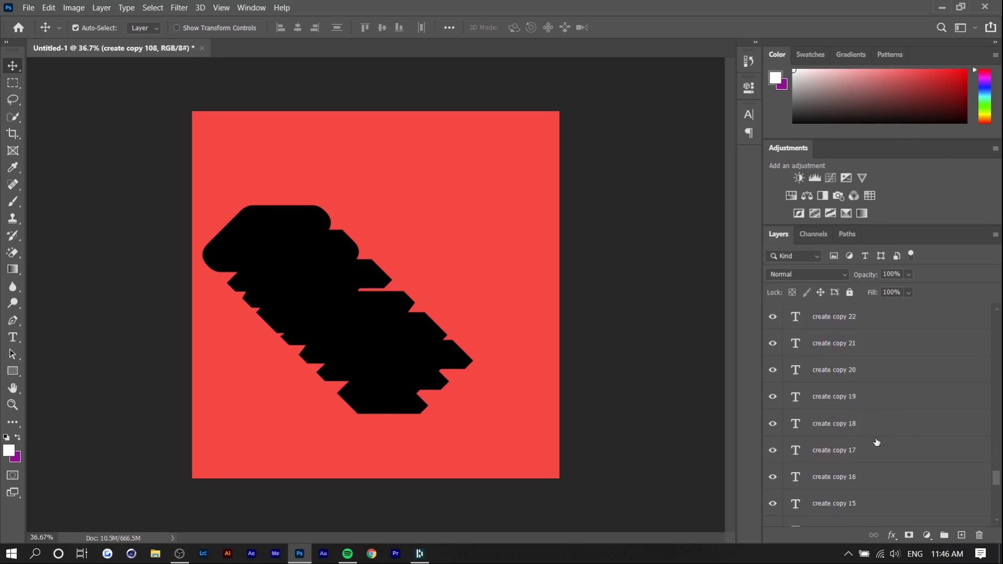
Select all the duplicated layers from create copy 108 down to create copy
scroll(986, 417, up, 10)
scroll(986, 416, up, 20)
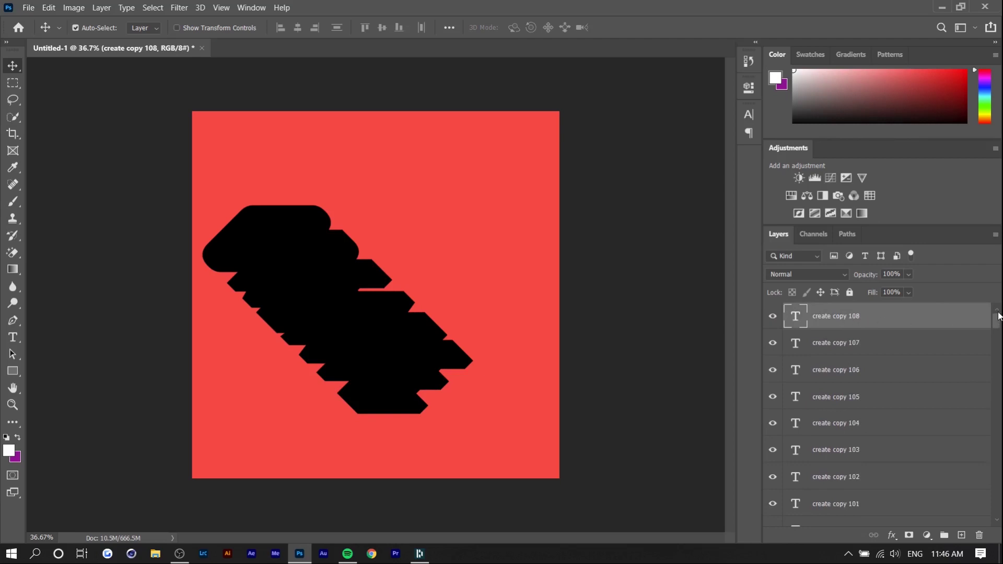
drag(996, 329, 997, 518)
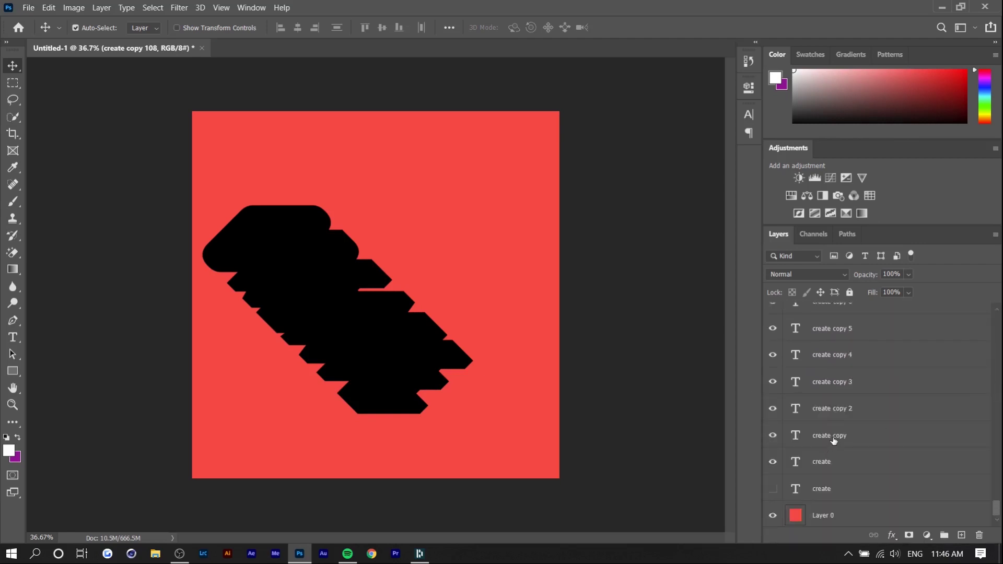
shift+click(834, 439)
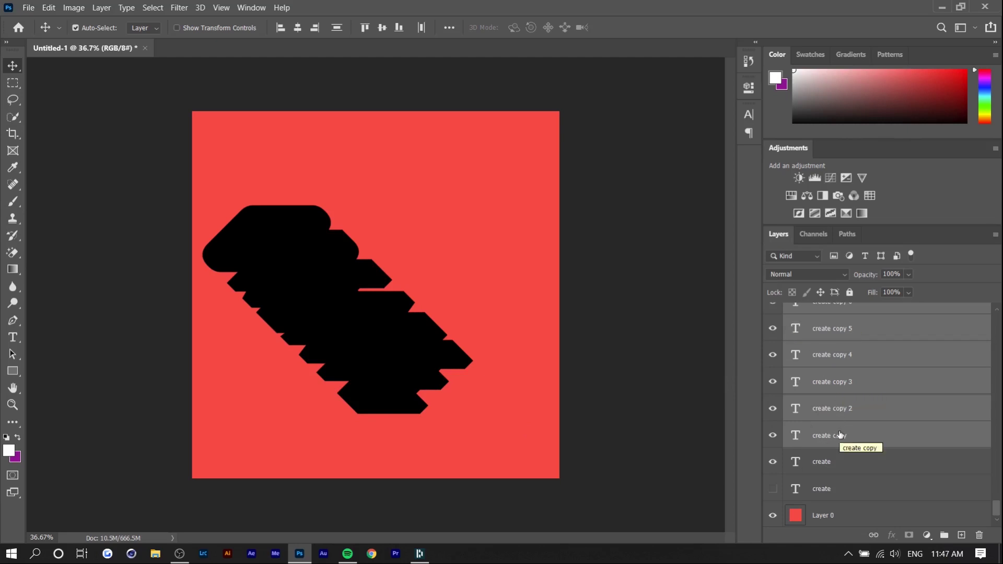
Group the selected text copies into Group 1 and convert it to a smart object
key(ctrl+g)
click(773, 312)
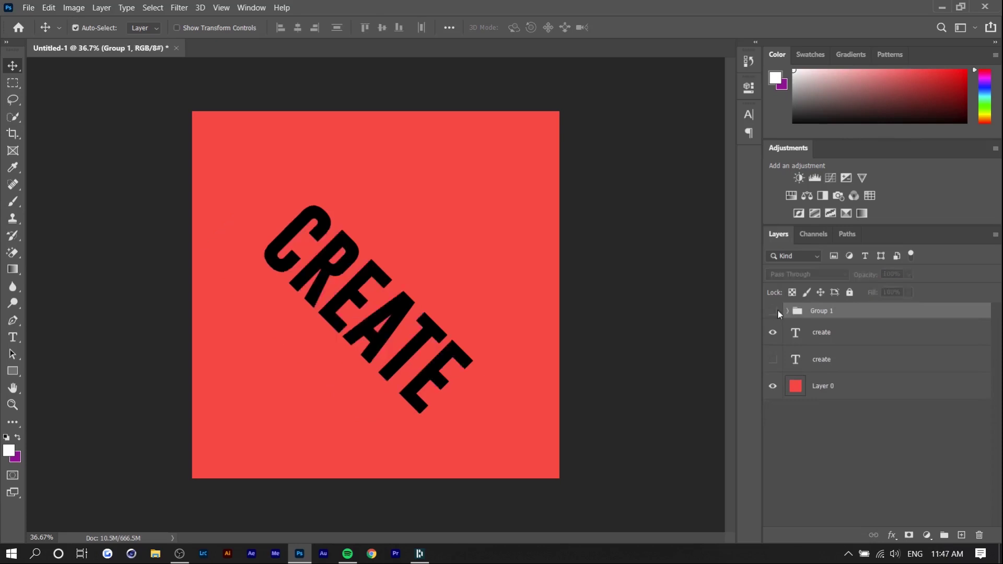
click(773, 311)
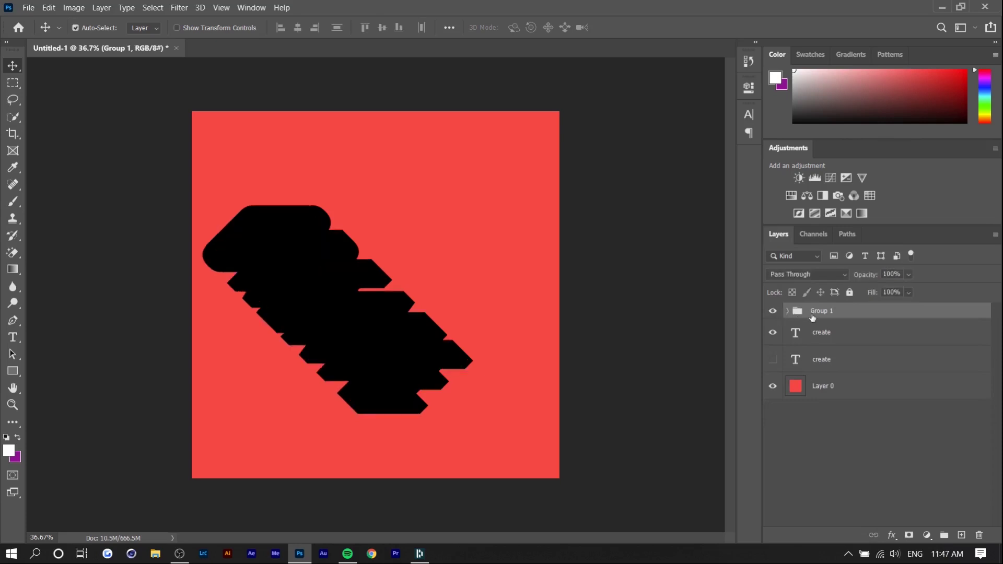
key(ctrl)
key(ctrl+alt+shift+s)
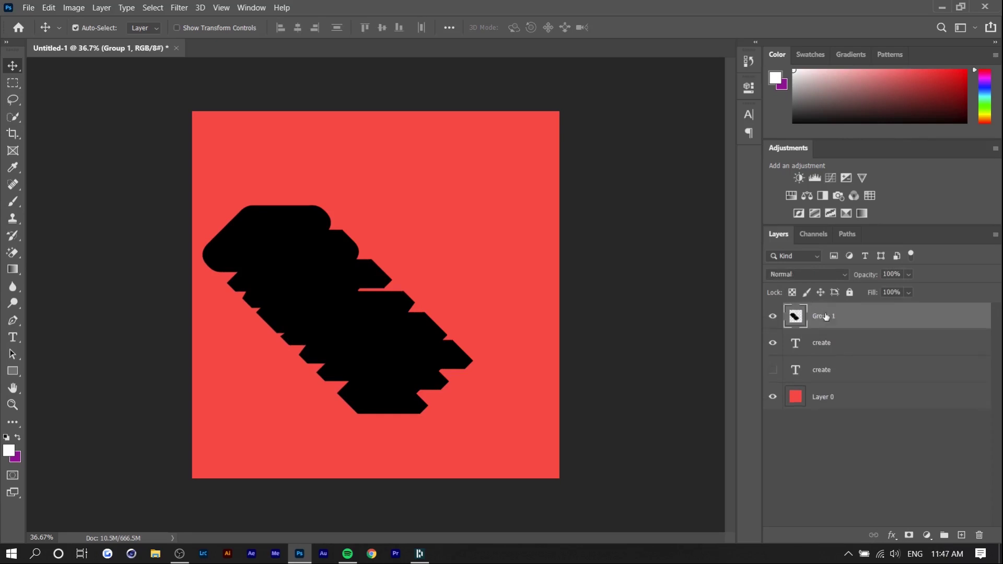
Remove the spare hidden create layer, show the white CREATE, and place the shadow beneath it
click(773, 343)
key(ctrl+z)
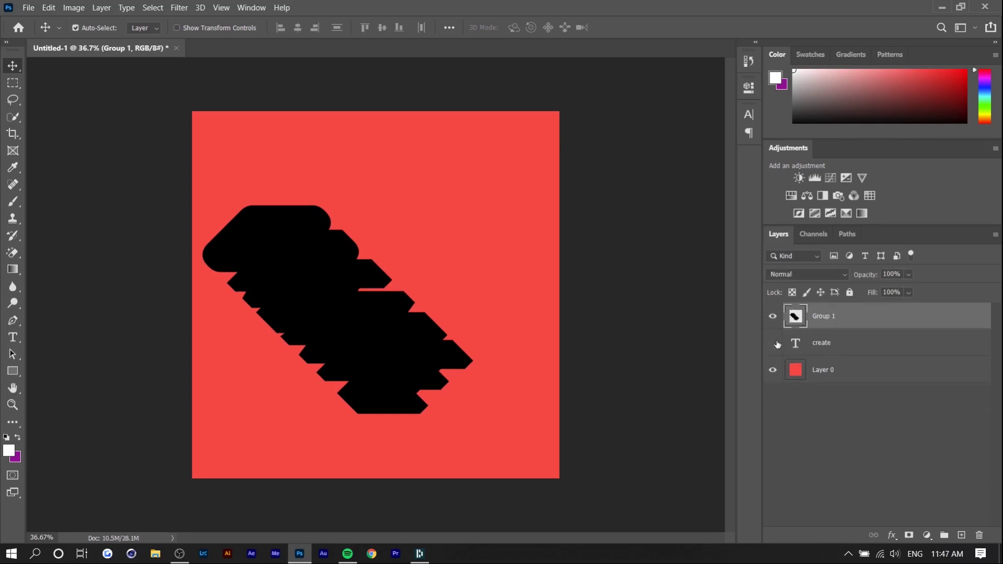
click(773, 343)
key(ctrl+[)
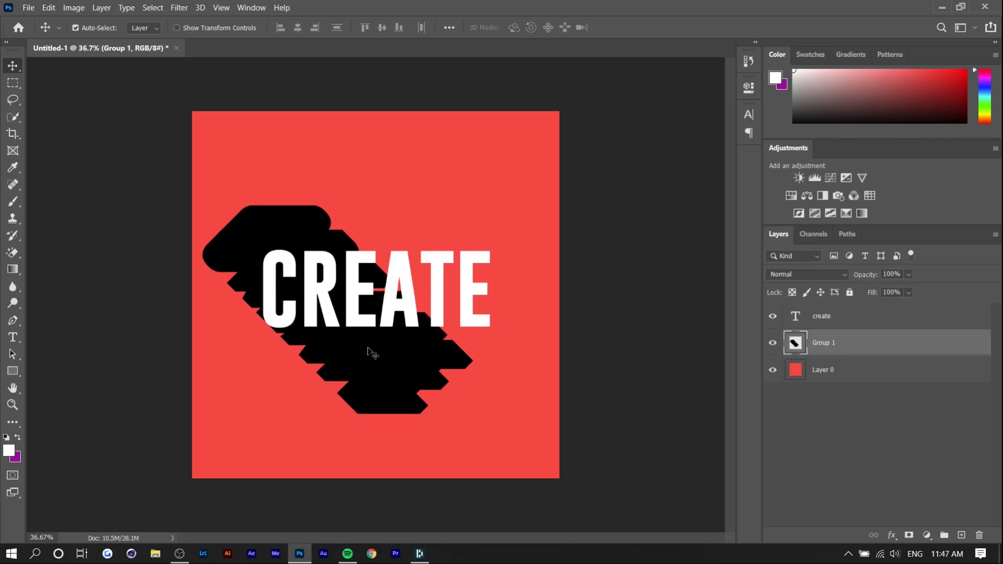
drag(374, 351, 402, 334)
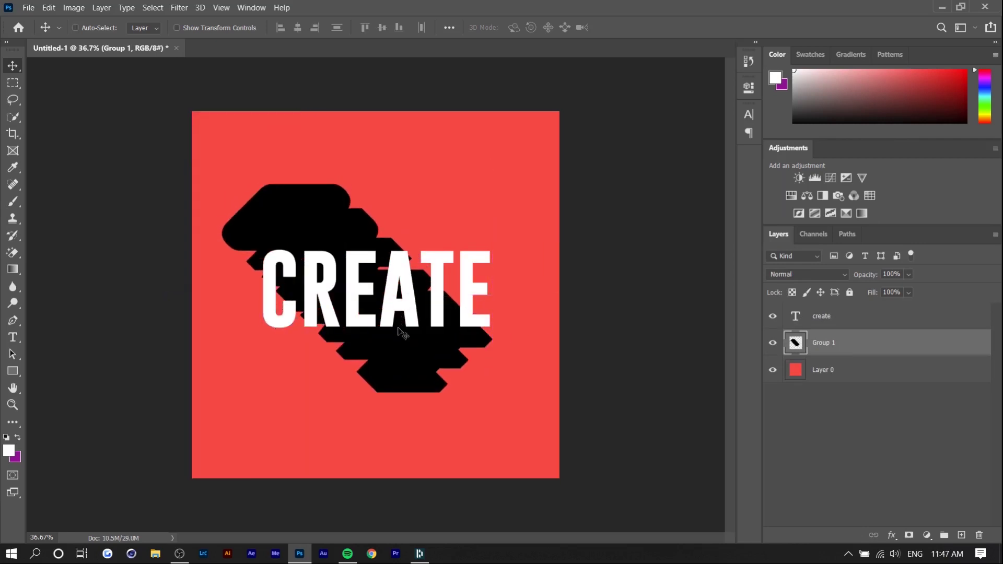
Rotate the shadow group by -45° and move it down-left behind the letters
key(ctrl+t)
click(347, 28)
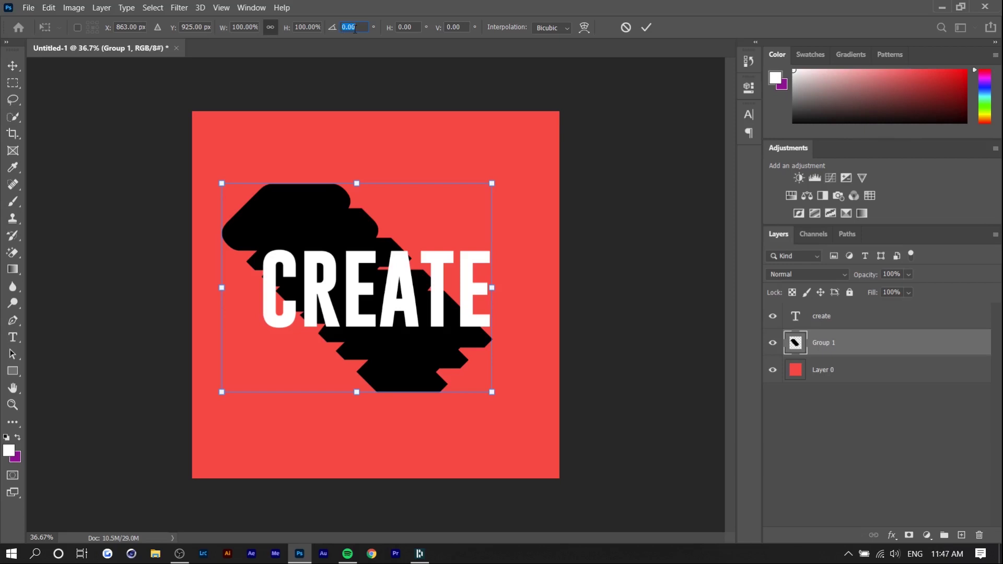
text(-45)
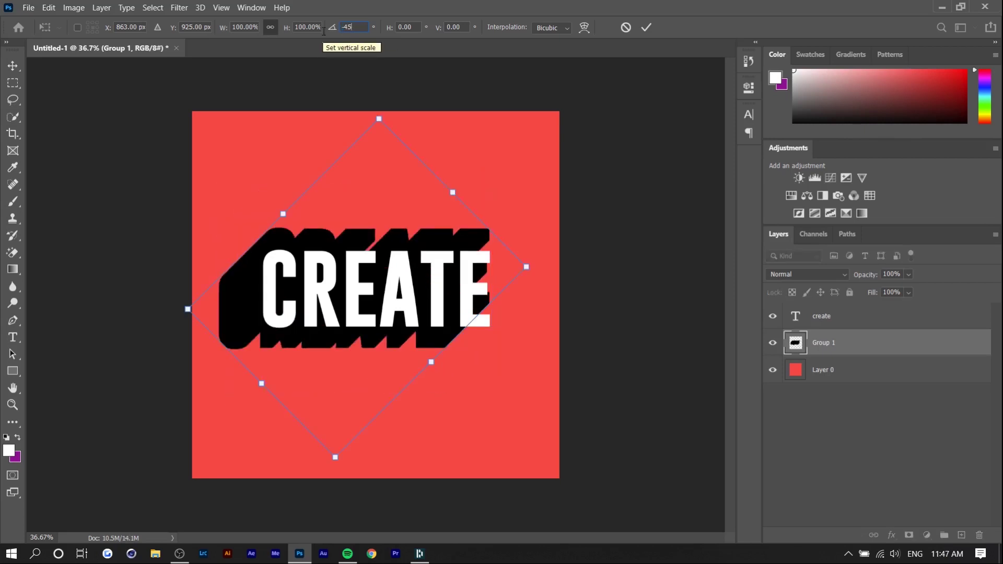
drag(367, 242, 363, 264)
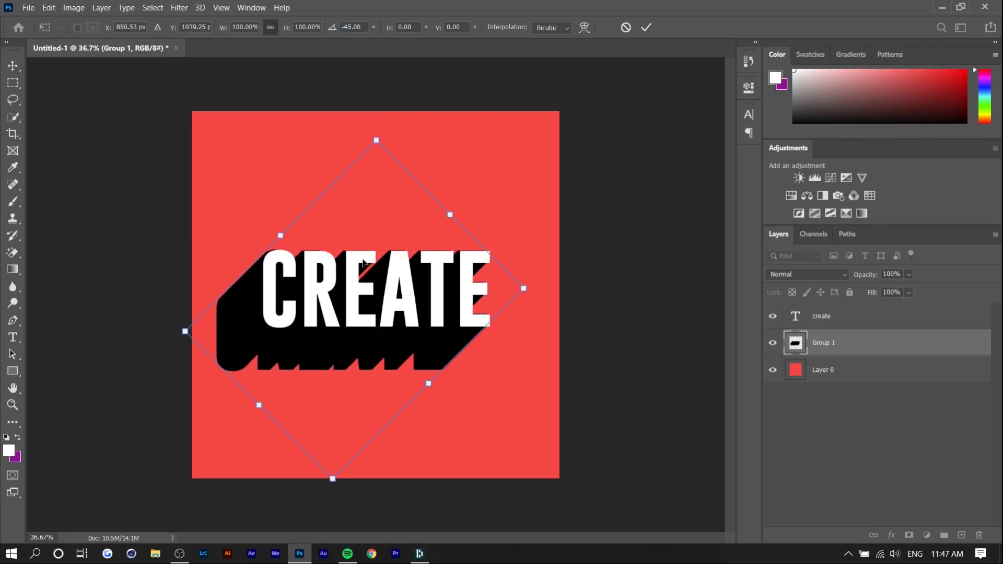
key(Return)
scroll(387, 257, up, 3)
scroll(388, 258, up, 5)
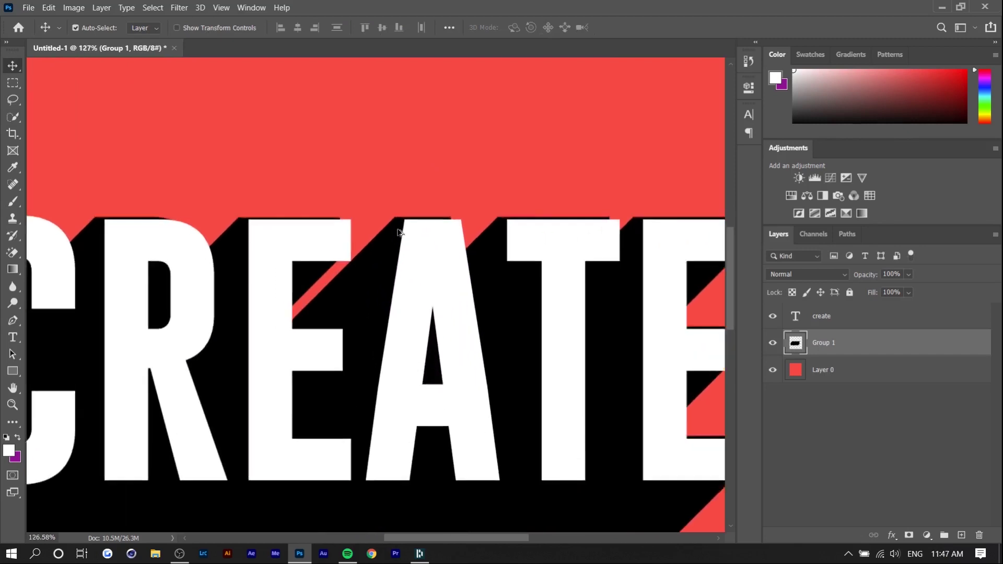
click(325, 307)
Nudge the shadow group so its edges align with the CREATE letters, then fit the square to screen
click(856, 340)
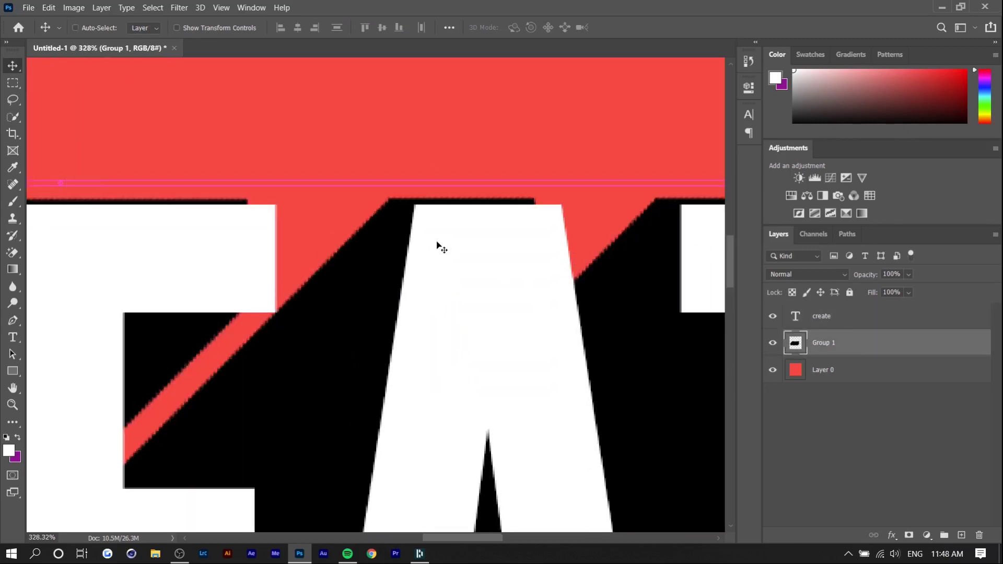
key(ctrl+t)
drag(432, 230, 412, 206)
scroll(412, 206, up, 1)
scroll(412, 206, up, 1)
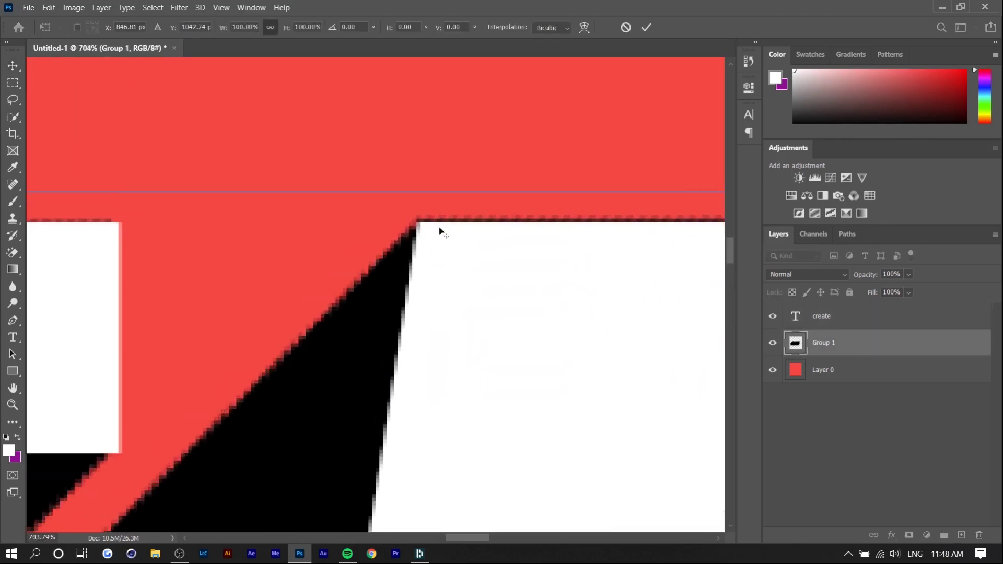
scroll(380, 330, down, 1)
key(Return)
key(ctrl+0)
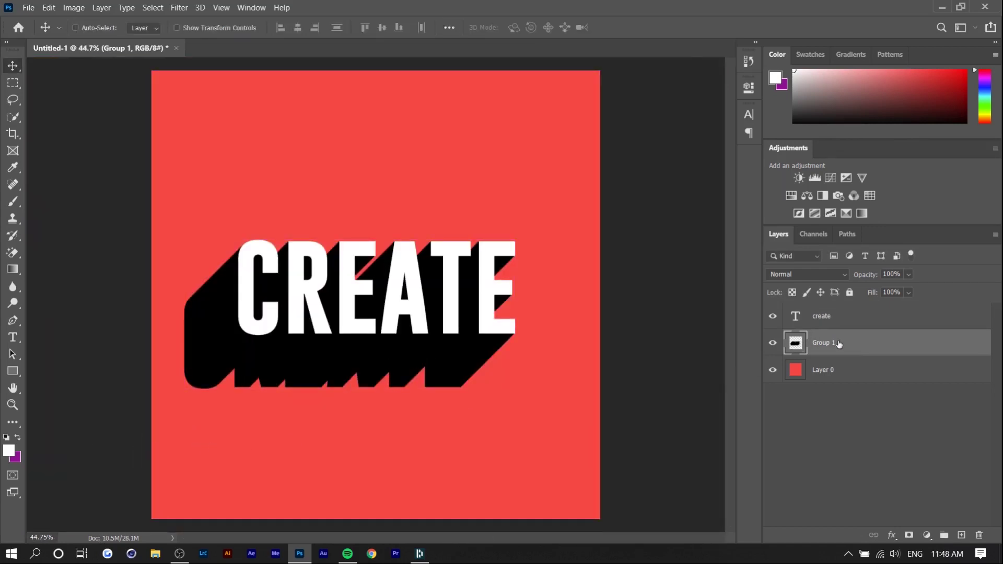
Add duplicates of the shadow group further down-left to lengthen it to the square's edge
key(ctrl+j)
drag(405, 387, 351, 409)
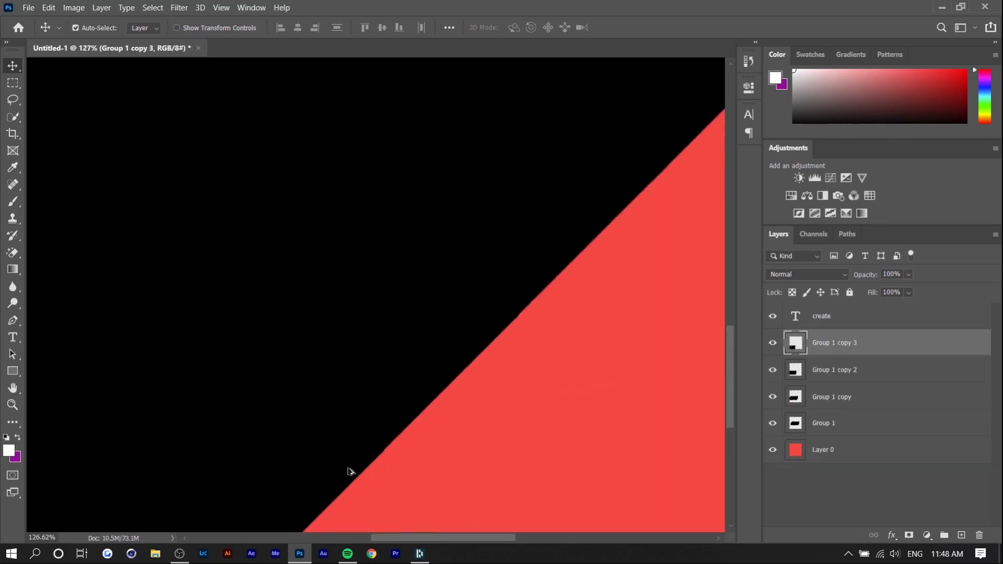
scroll(349, 470, down, 4)
scroll(349, 470, down, 1)
drag(280, 488, 287, 463)
scroll(287, 463, down, 2)
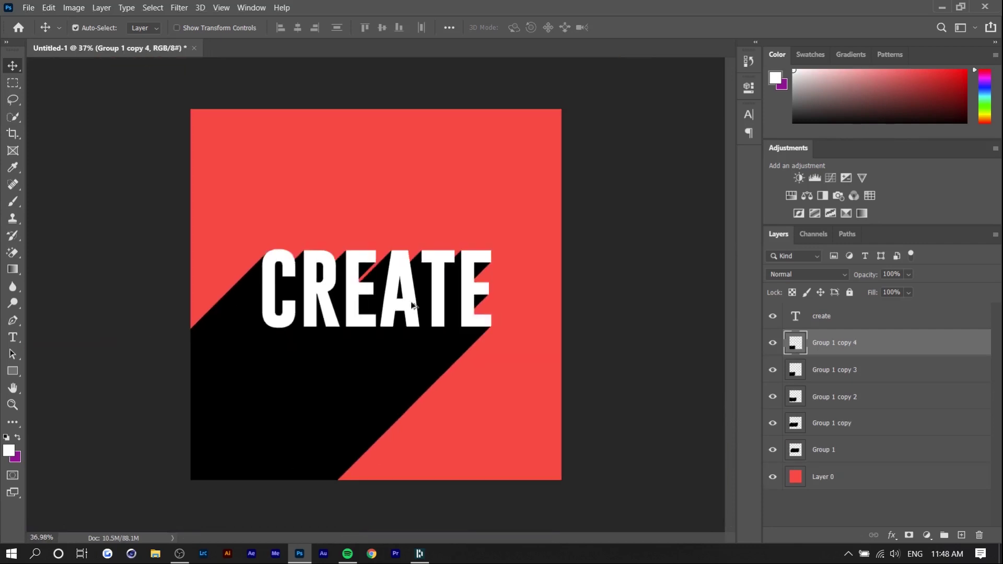
scroll(358, 356, down, 2)
scroll(336, 355, up, 2)
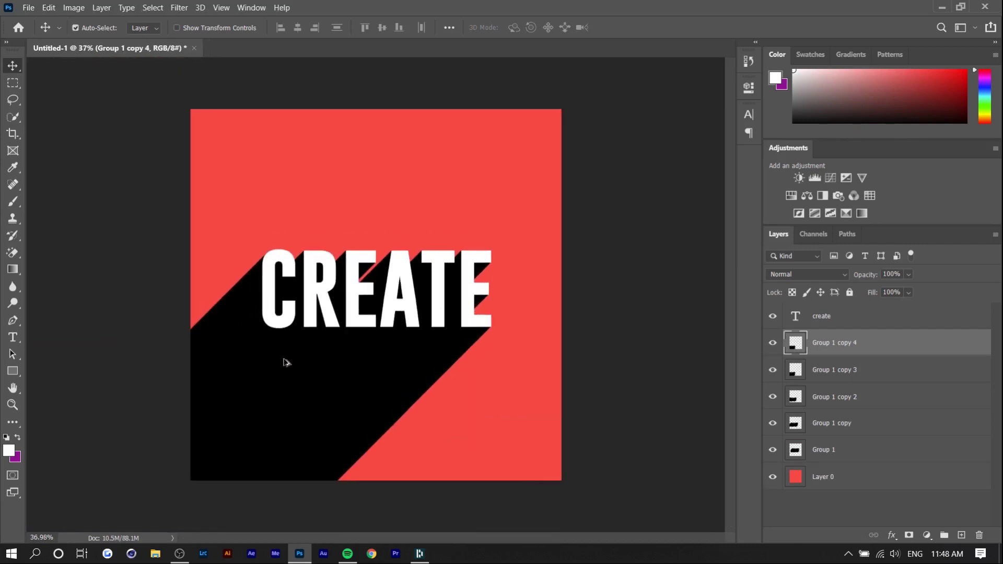
Merge all shadow copies into one layer and lower its opacity to 70%
shift+click(854, 448)
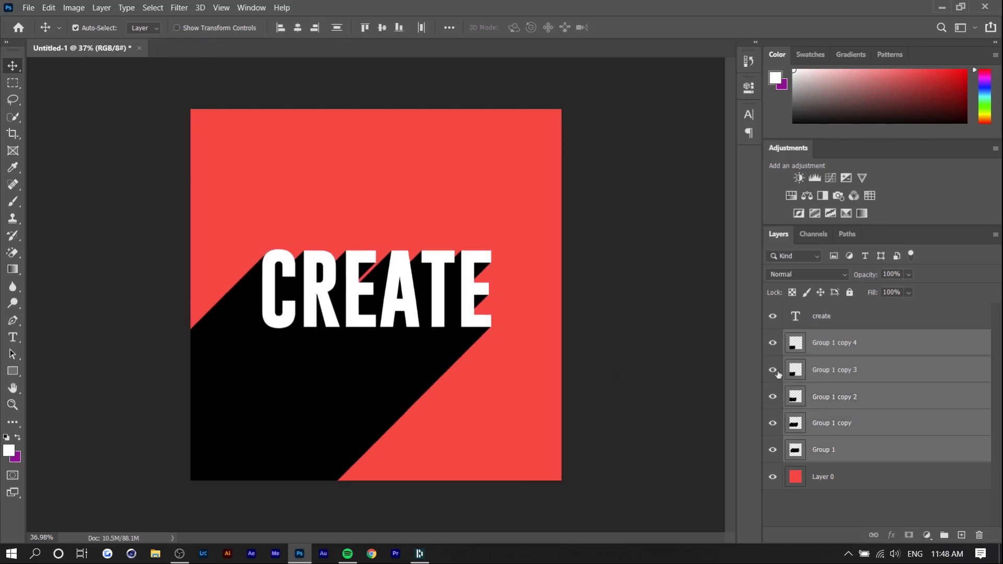
key(ctrl+e)
click(771, 350)
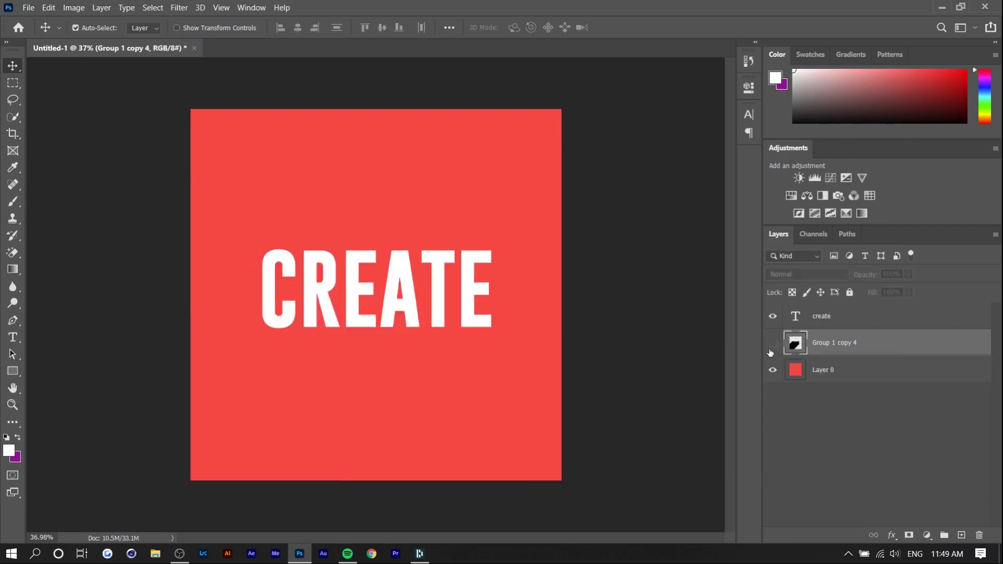
click(772, 350)
click(904, 289)
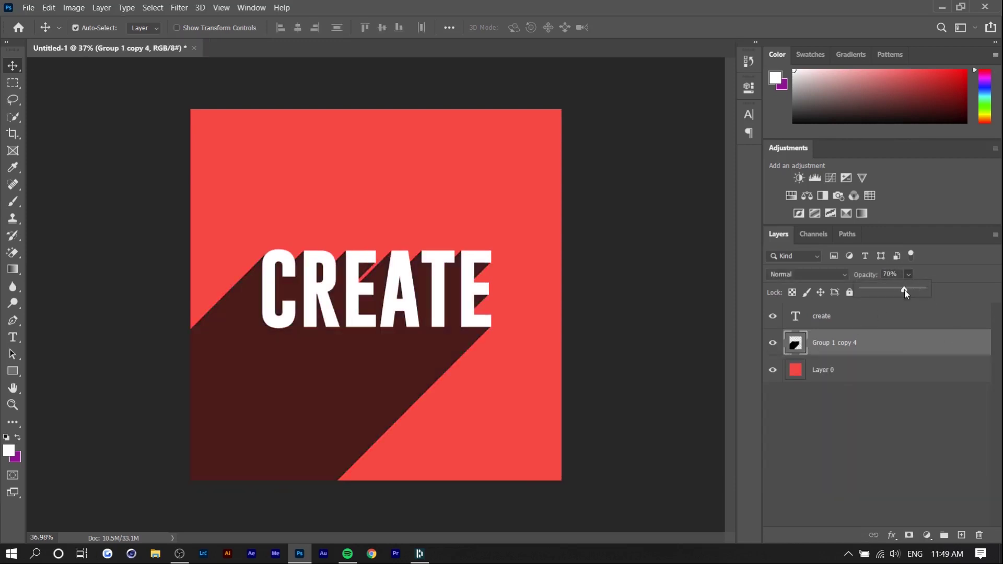